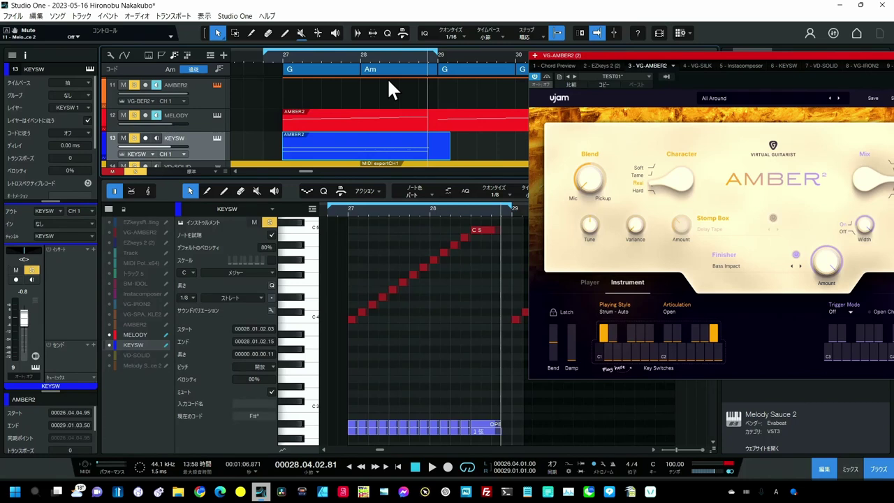
Step: Unmute the five C#2 release notes on the KEYSW track
scroll(433, 325, down, 2)
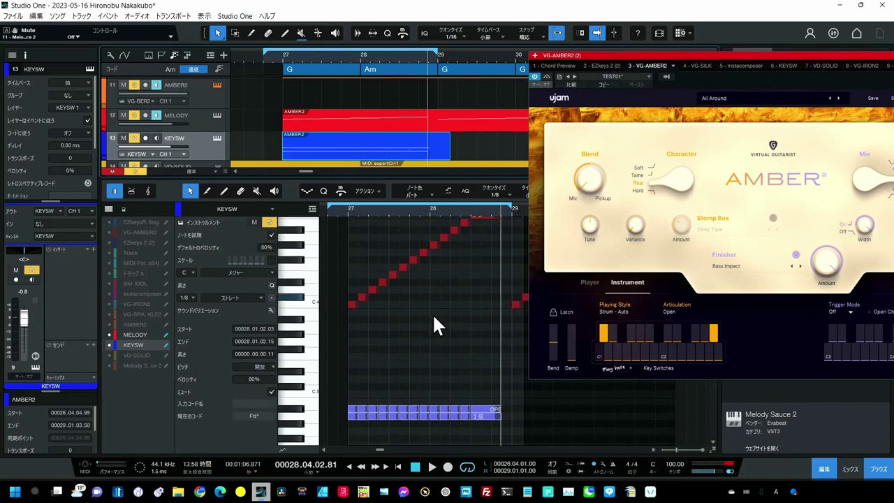
scroll(433, 313, down, 5)
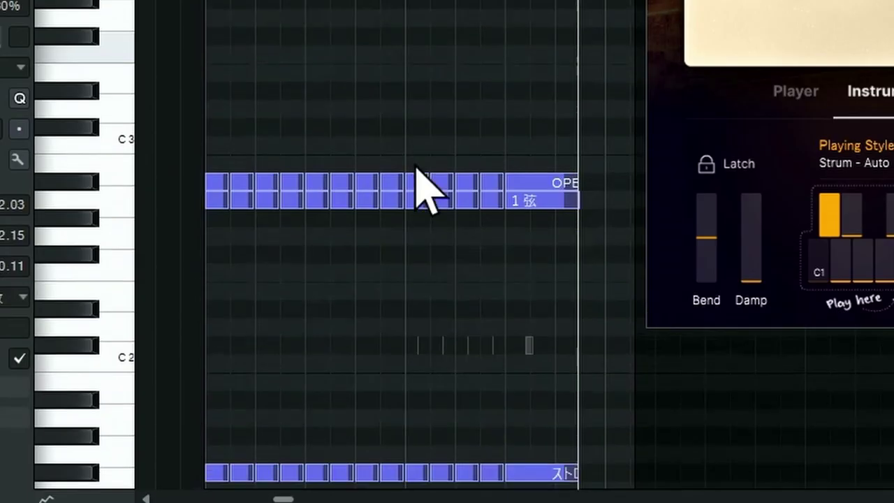
scroll(419, 175, down, 3)
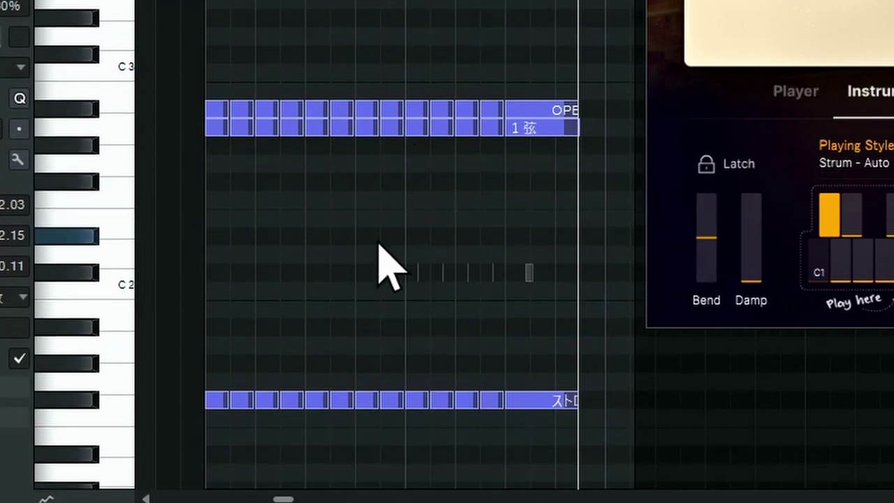
drag(378, 228, 567, 299)
scroll(502, 181, up, 3)
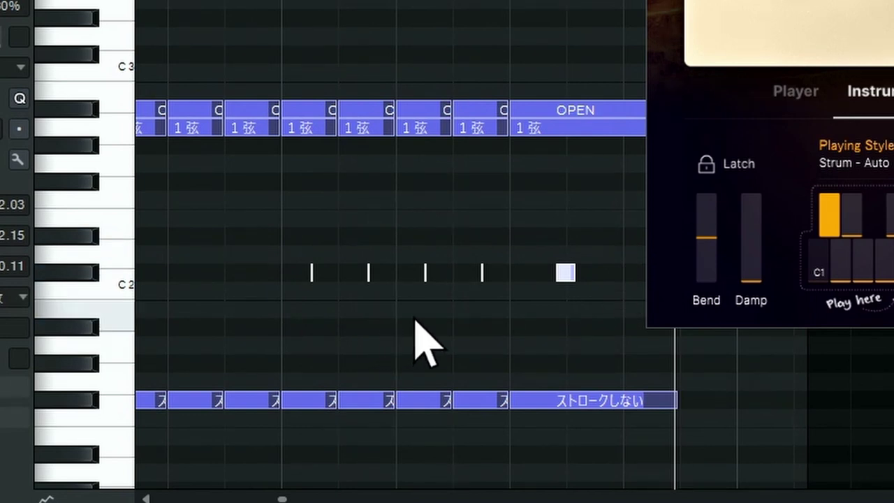
Step: Shorten the last C#2 release note to a length of 0.0.0.32
click(586, 258)
click(569, 274)
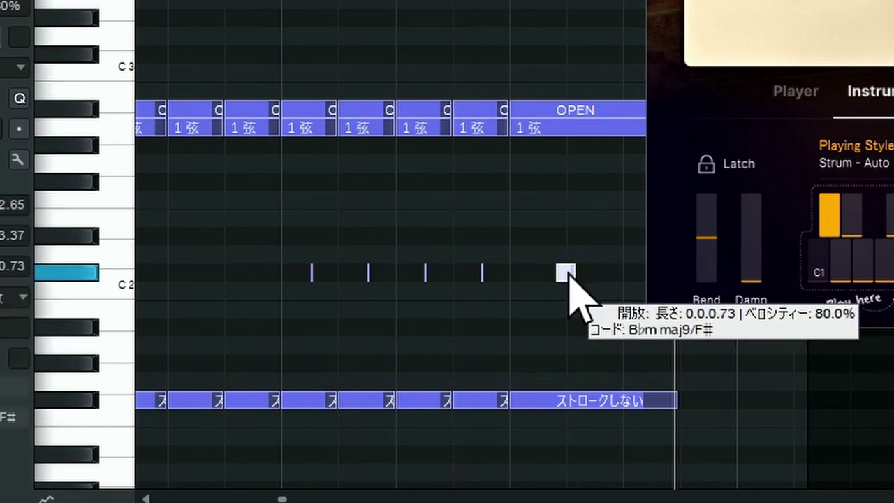
drag(580, 277, 569, 278)
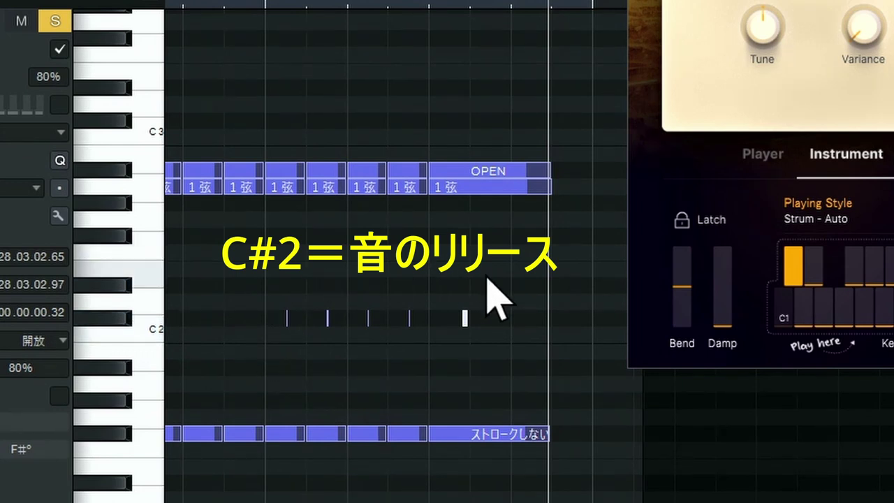
Step: Select the five C#2 release notes and play the passage from the loop start to check their timing
drag(519, 277, 248, 342)
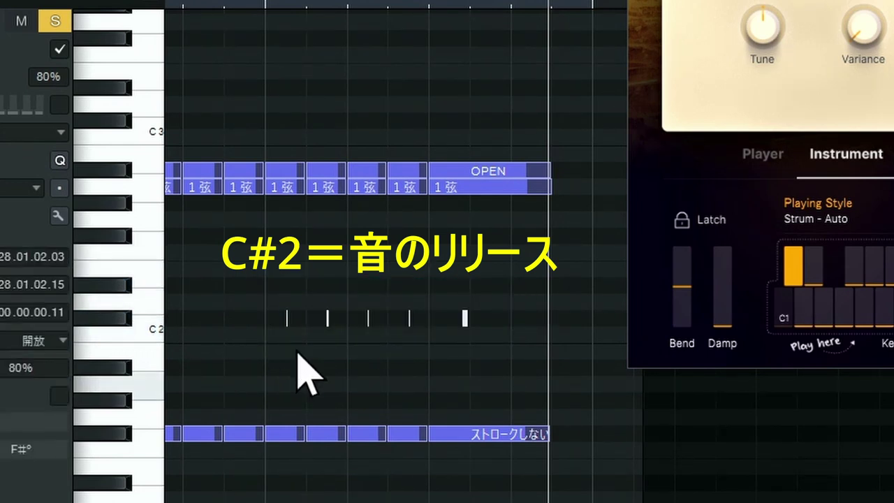
key(KP_1)
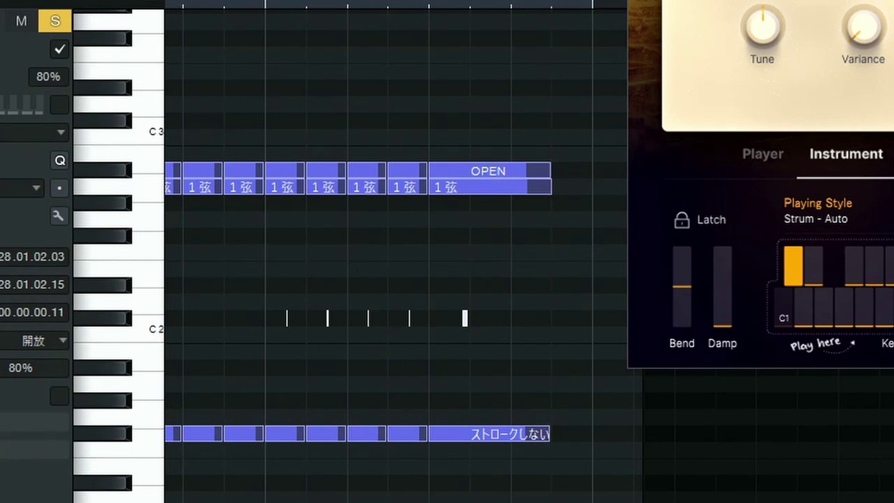
key(space)
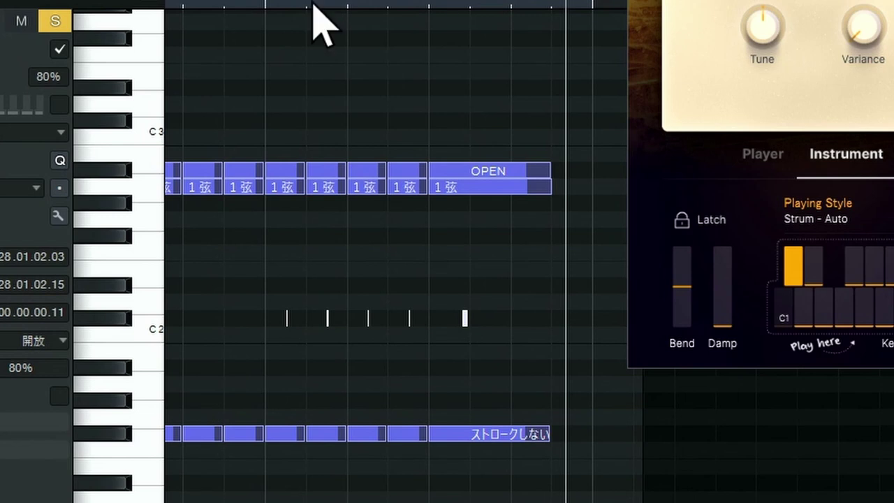
Step: Nudge the five C#2 release notes later in small increments until the first starts at 28.01.02.33, and play the passage
drag(258, 260, 513, 379)
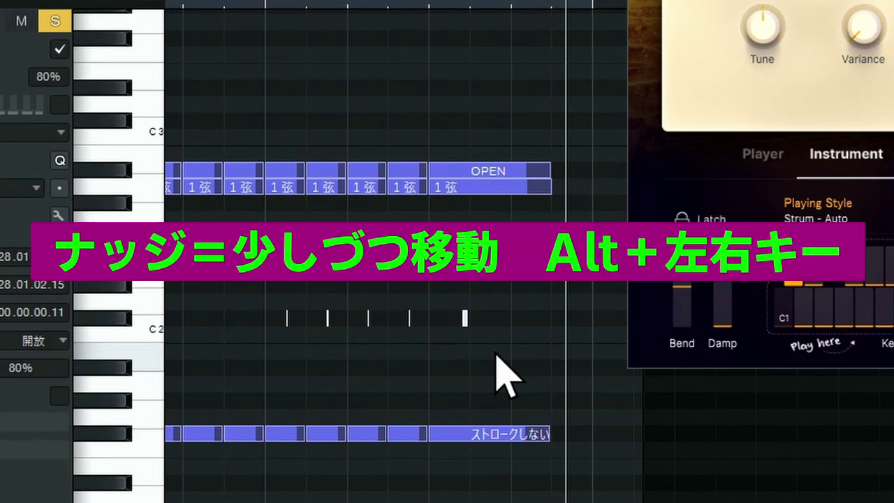
key(alt+Right)
key(alt+Right)
key(alt+Right)
key(alt+Right)
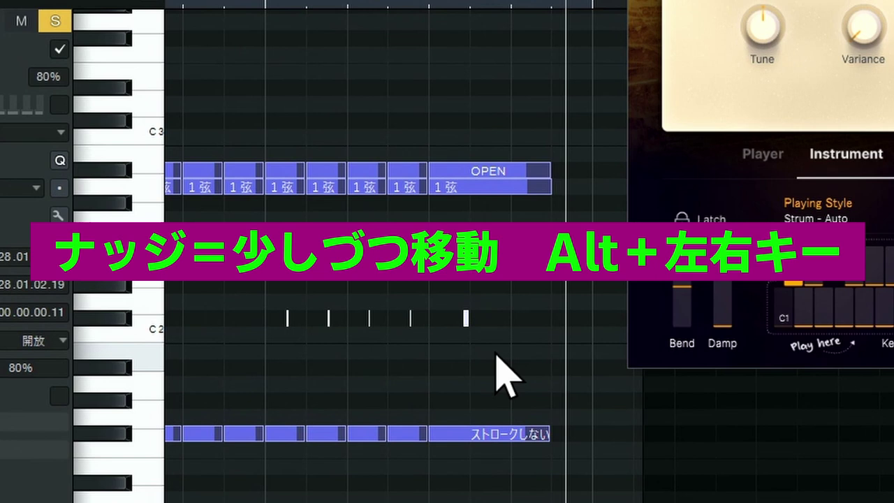
key(alt+Right)
key(alt+Right)
key(alt+Right)
key(alt+Right)
key(alt+Right)
key(alt+Right)
key(alt+Right)
key(alt+Right)
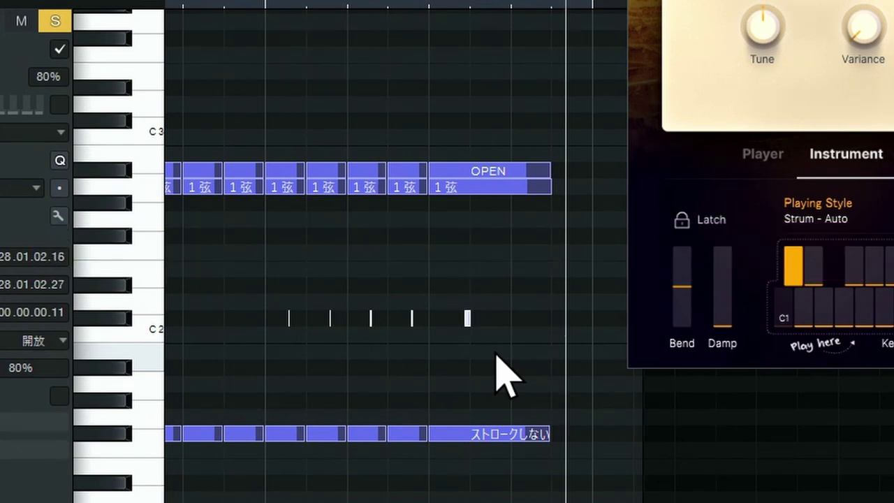
key(alt+Right)
key(alt+Right)
key(alt+Right)
key(alt+Right)
key(alt+Right)
key(alt+Right)
key(alt+Right)
key(alt+Right)
key(alt+Right)
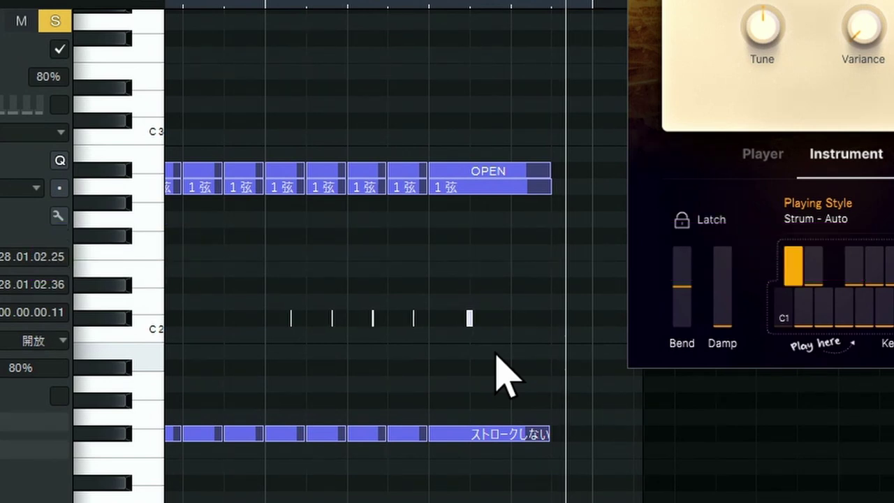
key(alt+Right)
key(alt+Right)
key(alt+Right)
key(alt+Right)
key(alt+Right)
key(alt+Right)
key(alt+Right)
key(alt+Right)
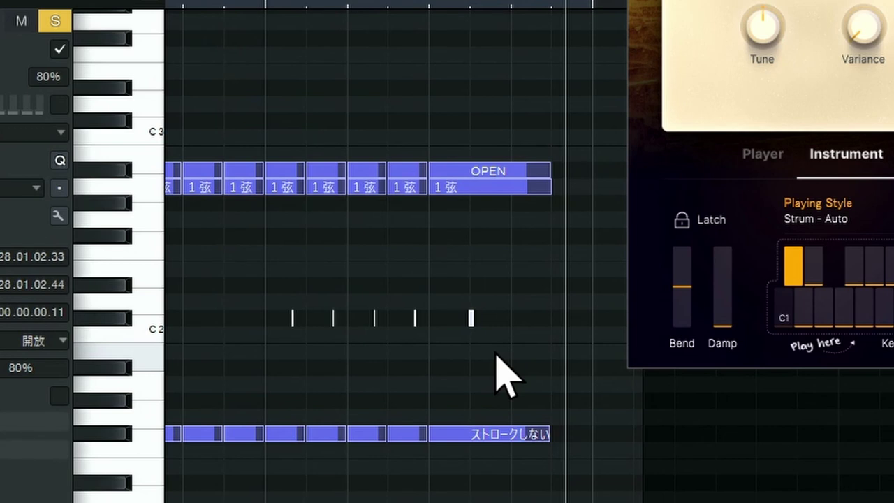
key(space)
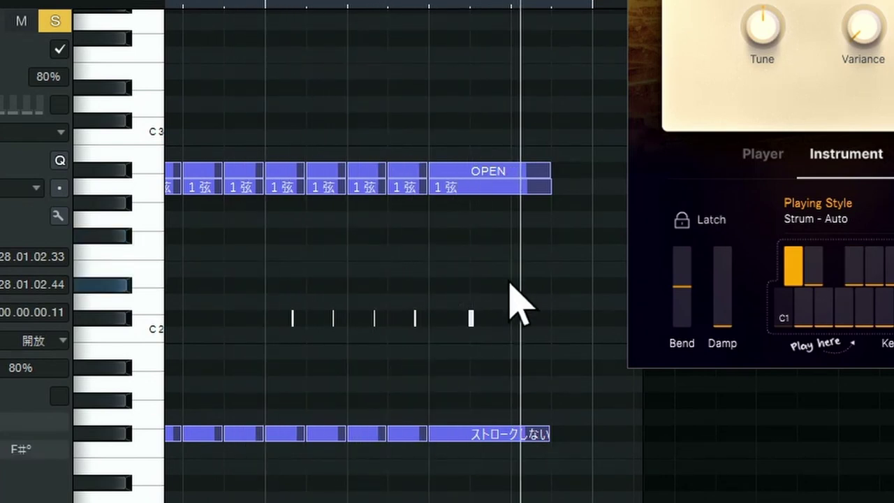
Step: Move the five C#2 release notes earlier so that the first one starts at 28.01.01.46
drag(502, 277, 265, 360)
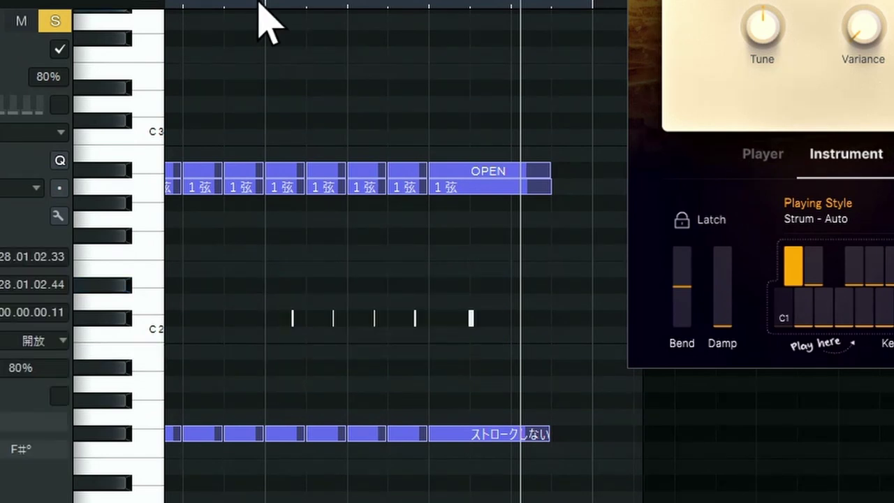
drag(279, 21, 275, 28)
drag(319, 319, 282, 326)
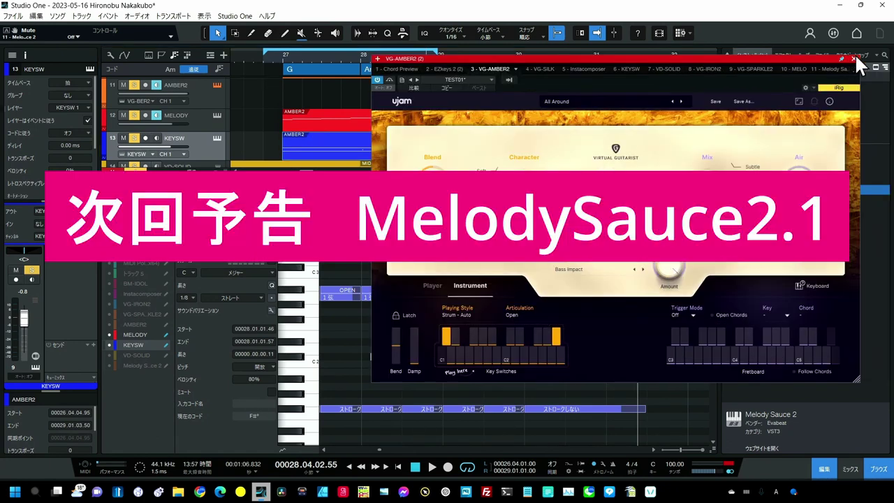
Step: Close the VG-AMBER2 instrument, open Melody Sauce 2 and choose the key C Major / A minor
click(854, 53)
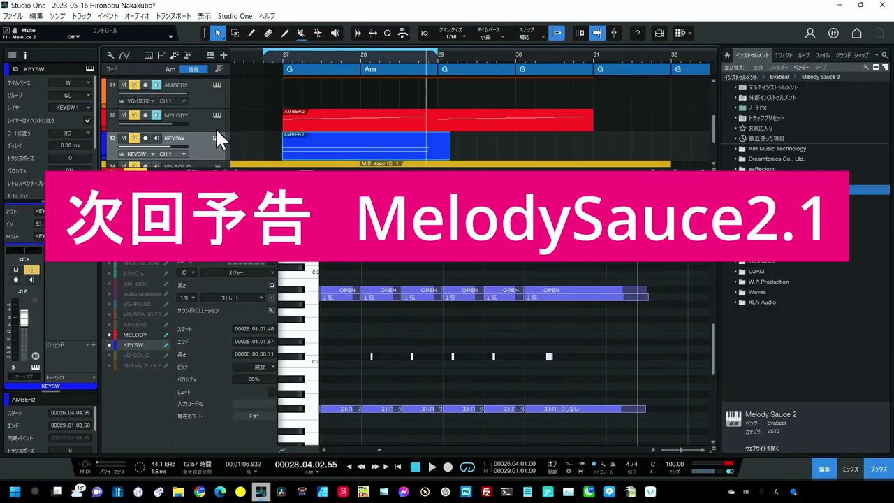
scroll(207, 140, down, 2)
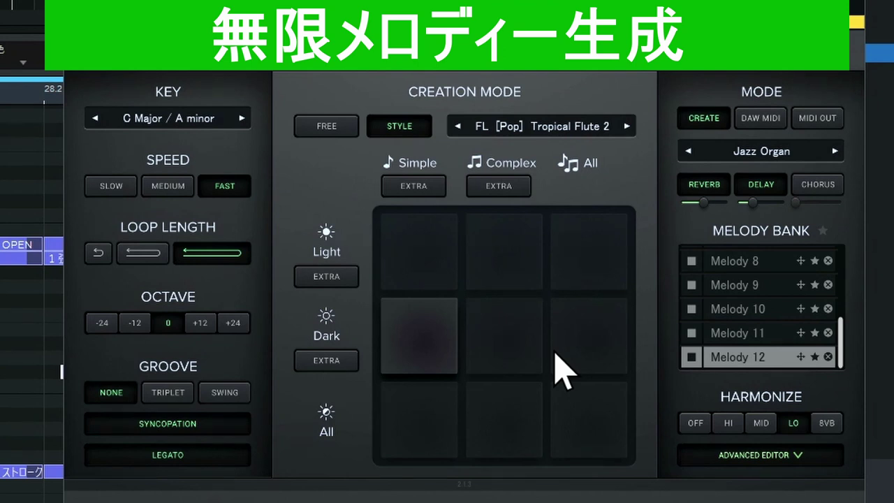
click(216, 120)
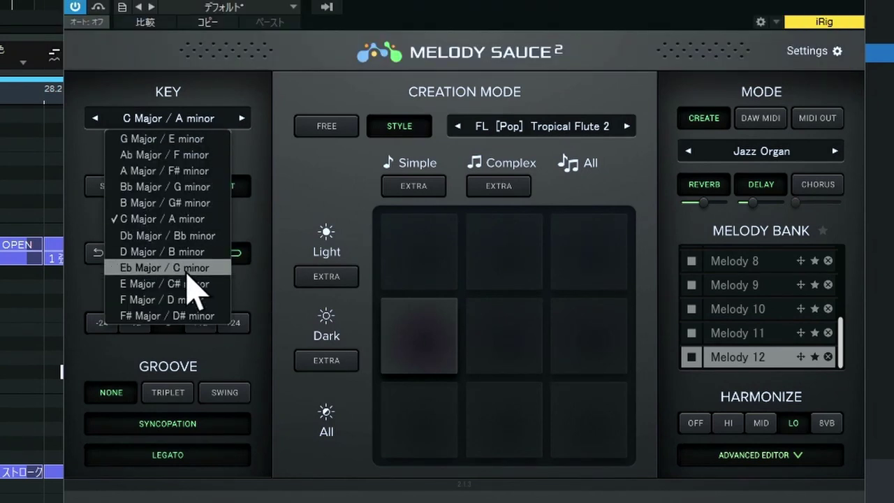
click(182, 221)
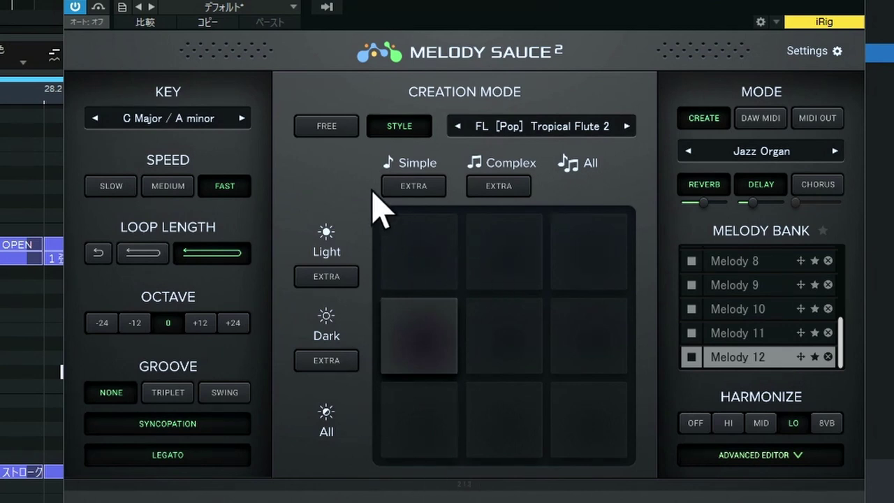
Step: Switch the creation mode to Free and generate two melodies from the Complex pads, stopping playback after each
click(328, 131)
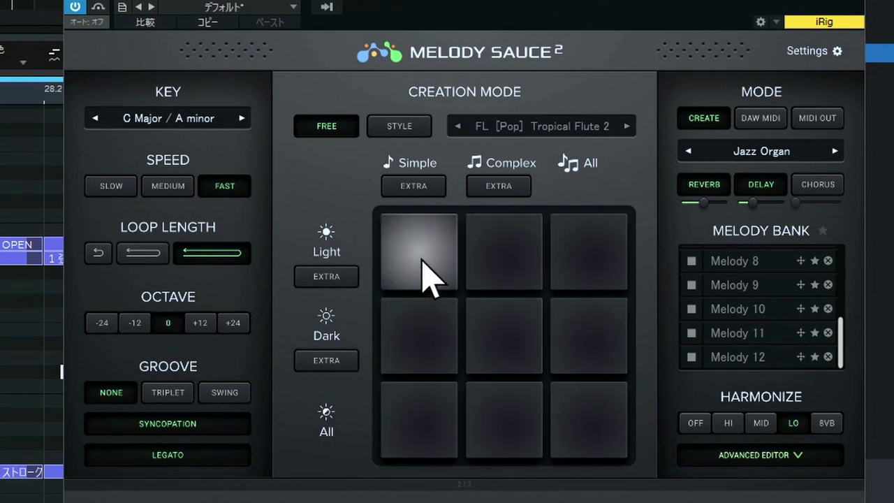
click(502, 269)
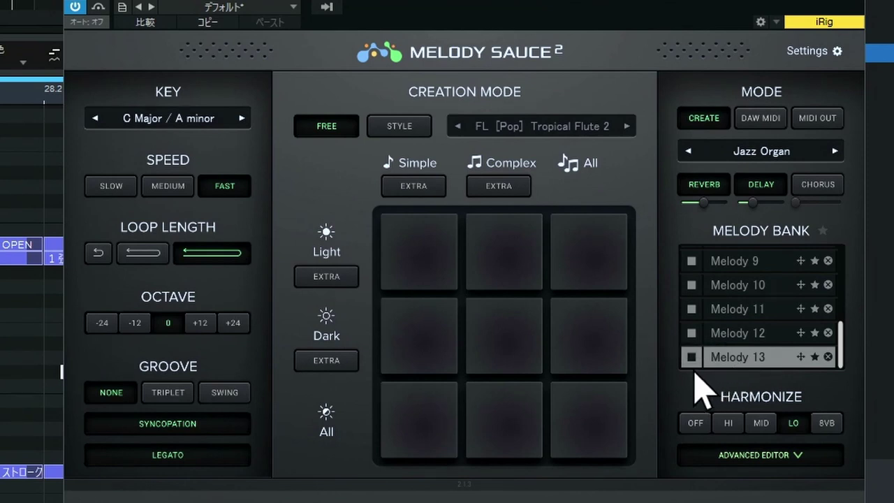
click(691, 356)
click(501, 267)
click(691, 360)
Step: Set the preview sound to the Bright Acoustic guitar and audition Melody 14 from the Melody Bank
click(776, 153)
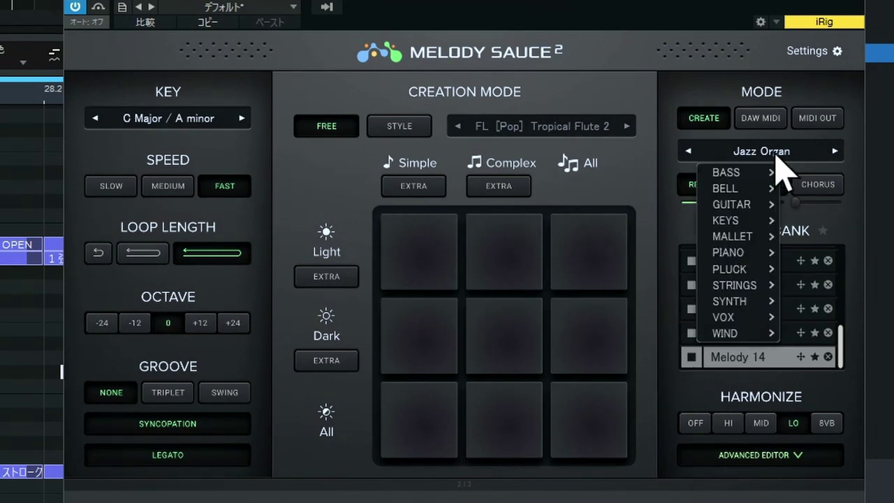
mouse_move(746, 208)
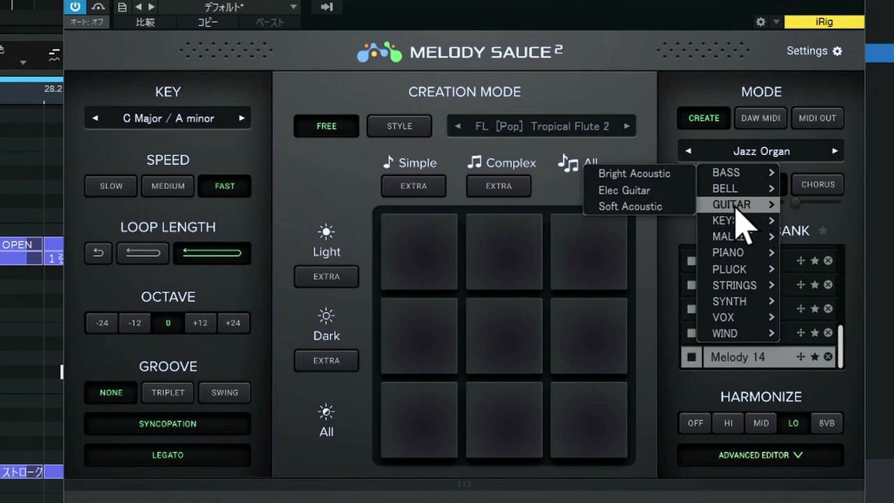
click(640, 179)
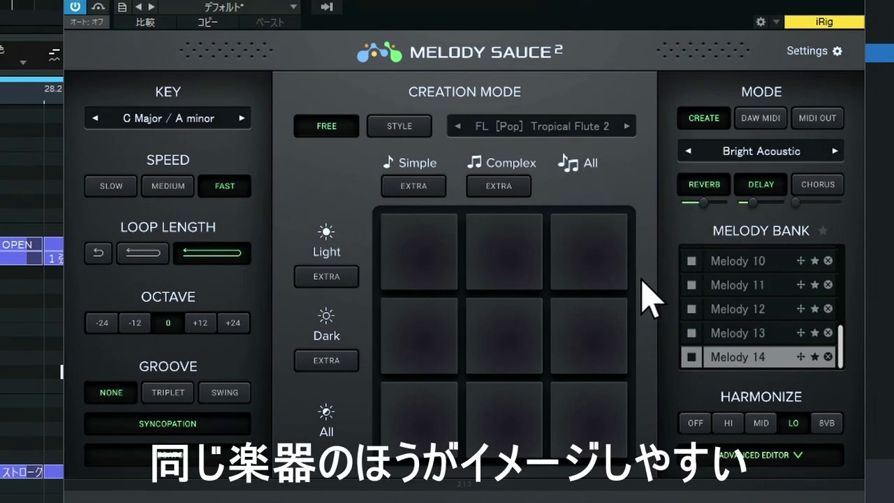
click(691, 357)
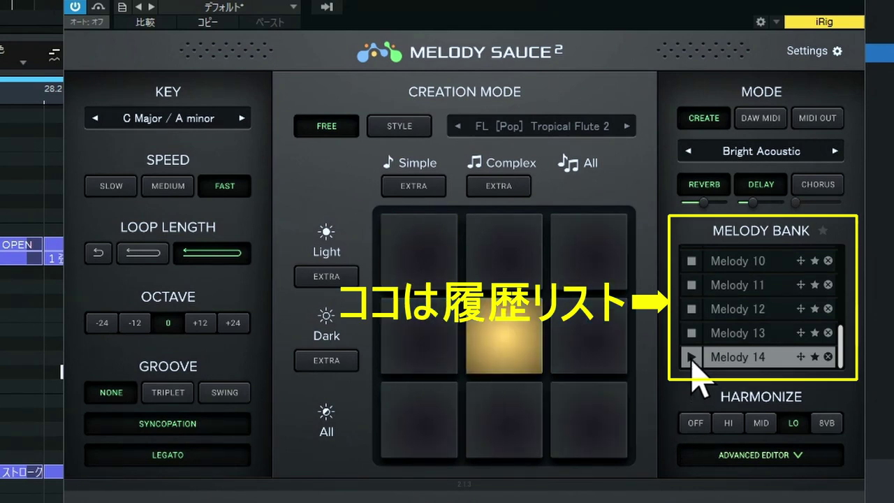
click(691, 358)
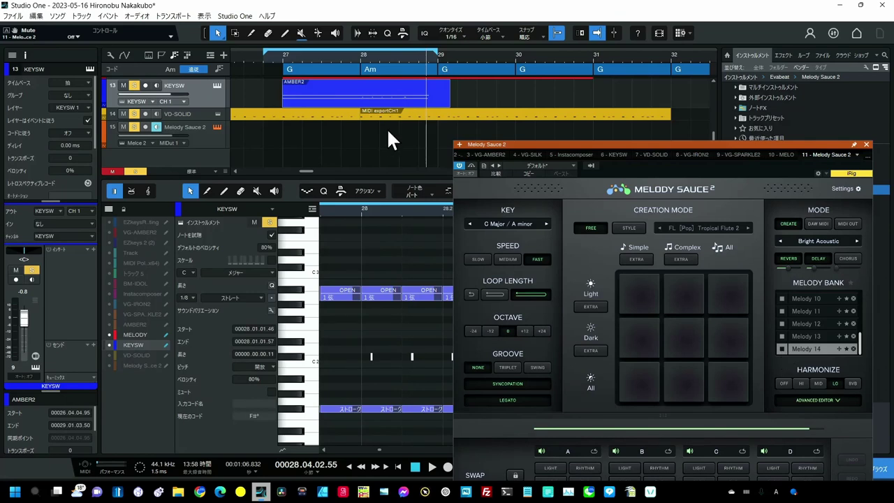
Step: Move the AMBER2 event on the MELODY track from bar 27 to just after bar 31
scroll(388, 130, up, 2)
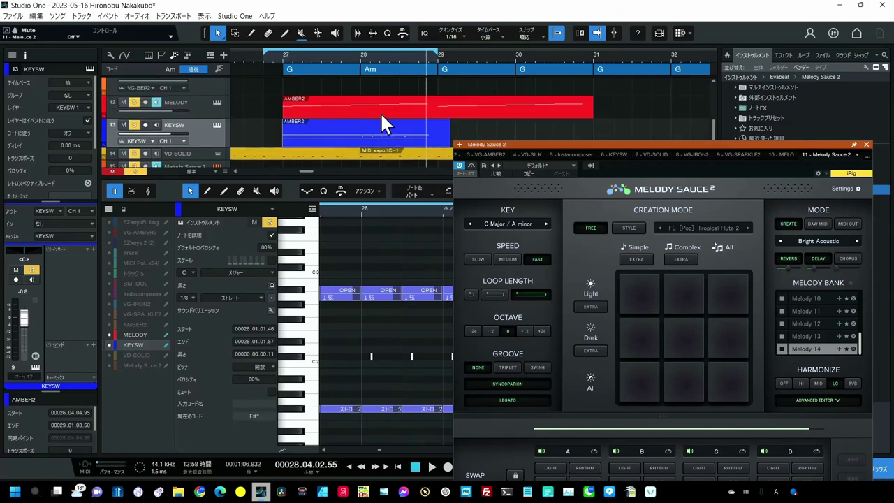
click(381, 116)
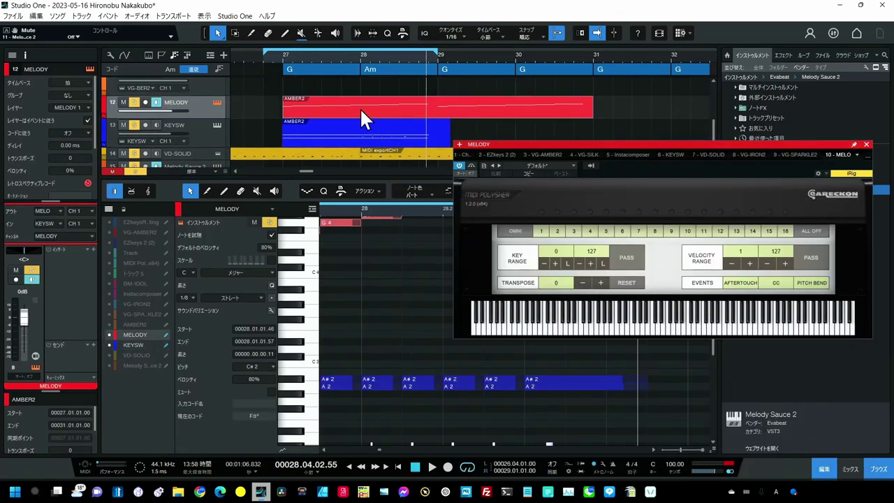
drag(328, 105, 650, 99)
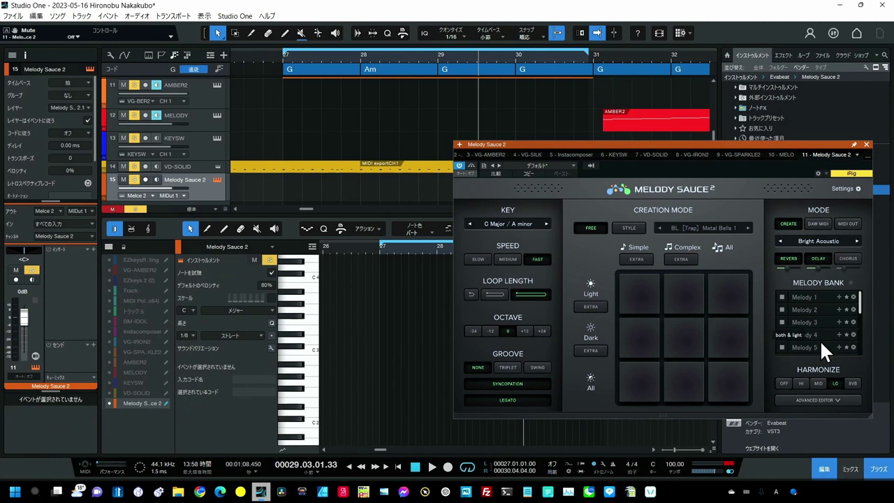
Step: Turn Harmonize off and place Melody 14 from the Melody Bank on the MELODY track at the start of bar 27
drag(859, 305, 867, 349)
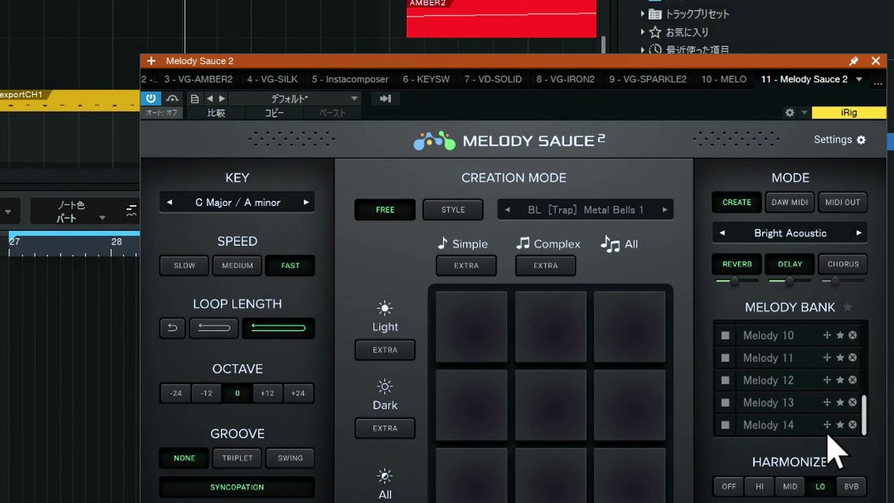
click(741, 484)
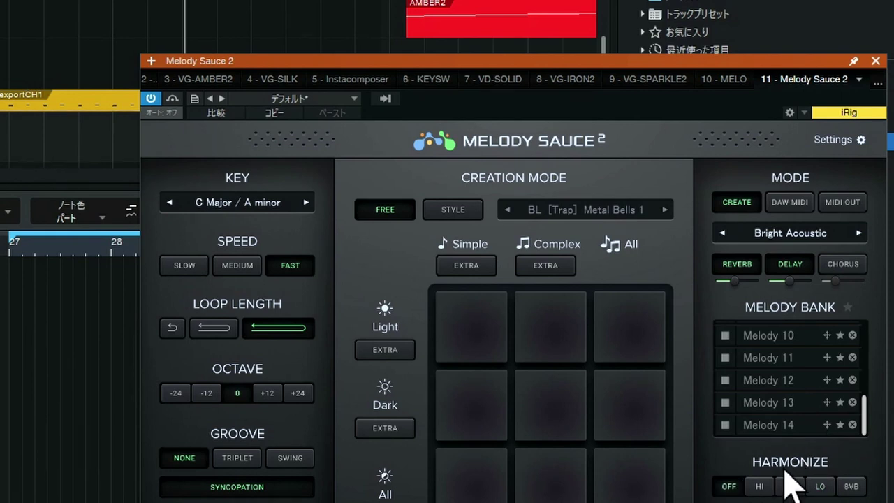
drag(827, 425, 126, 122)
drag(443, 176, 313, 101)
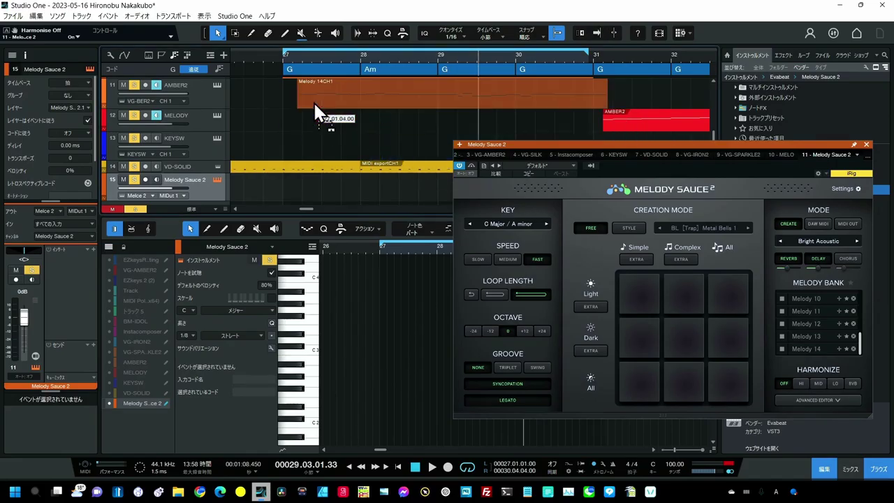
click(301, 122)
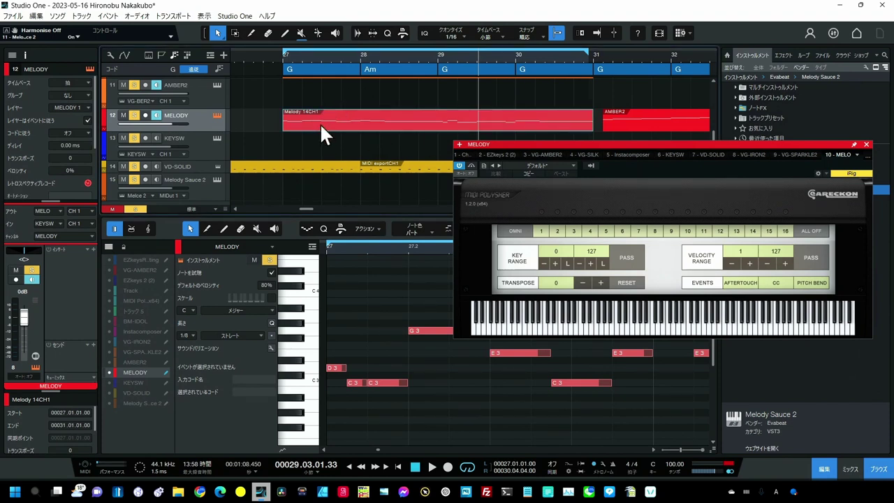
Step: Copy the Melody 14 event from the MELODY track to the KEYSW track at bar 27 and transpose all its notes up one octave
drag(319, 123, 321, 140)
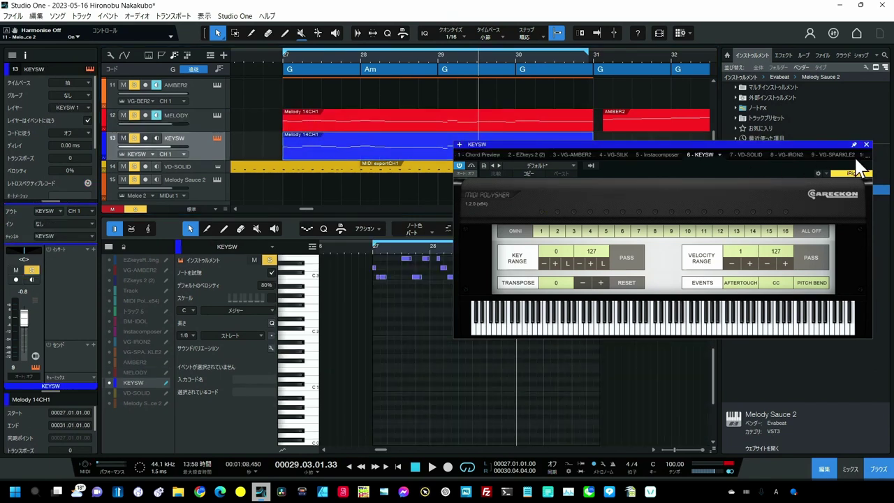
click(866, 144)
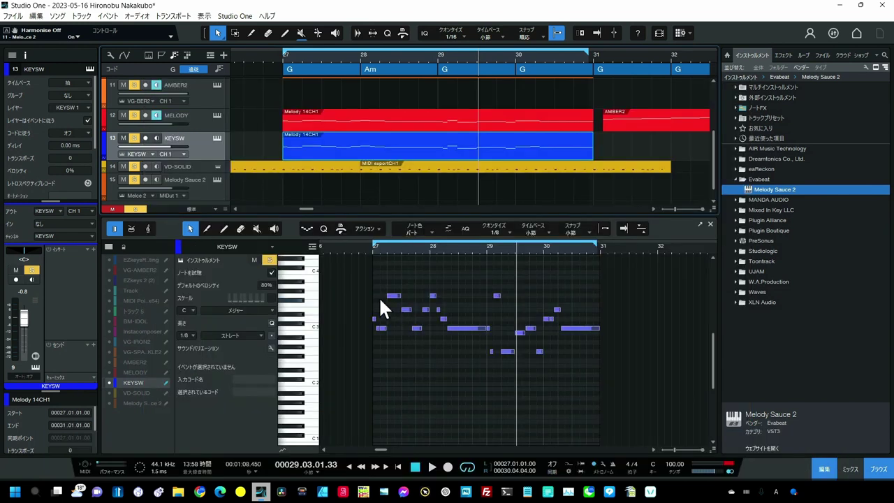
drag(359, 271, 619, 374)
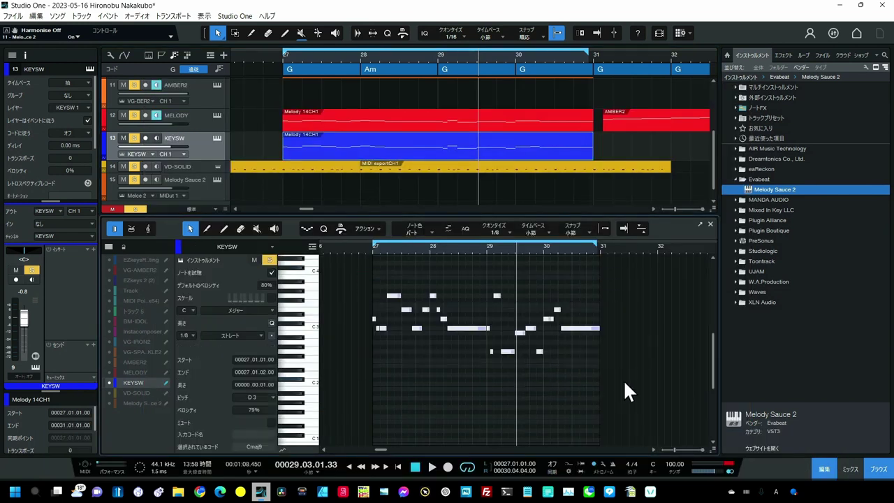
key(shift+Up)
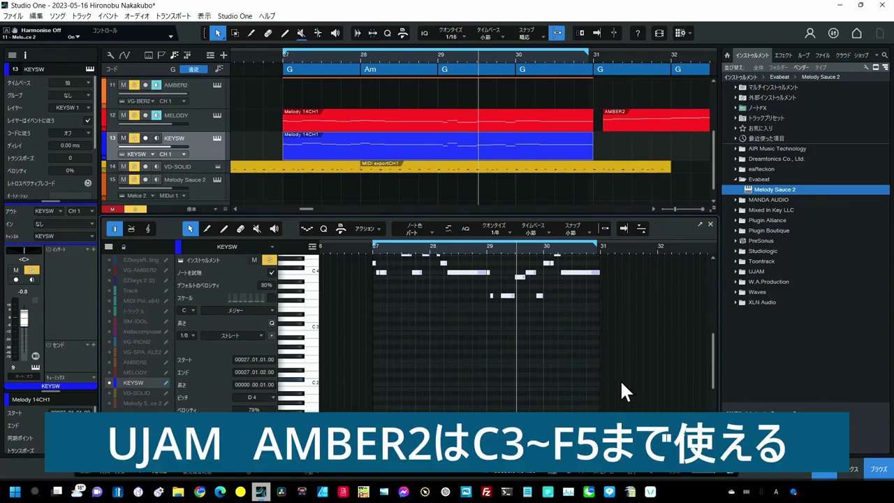
scroll(573, 370, up, 4)
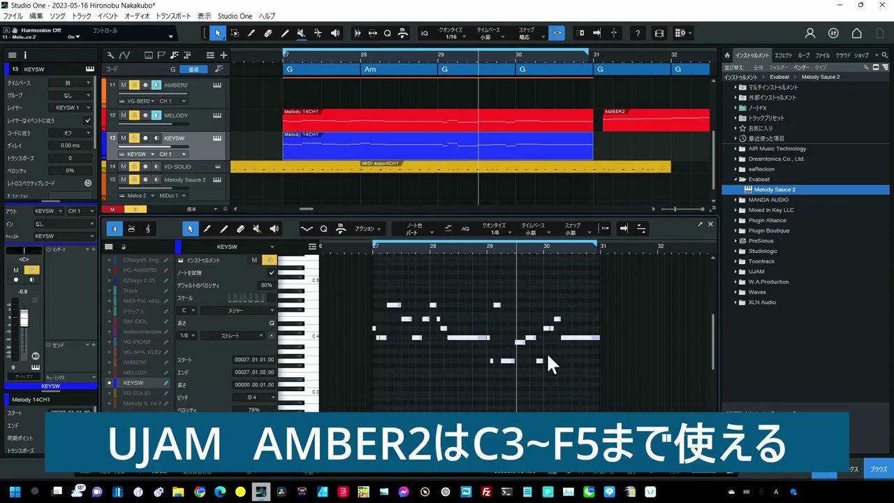
scroll(547, 357, down, 1)
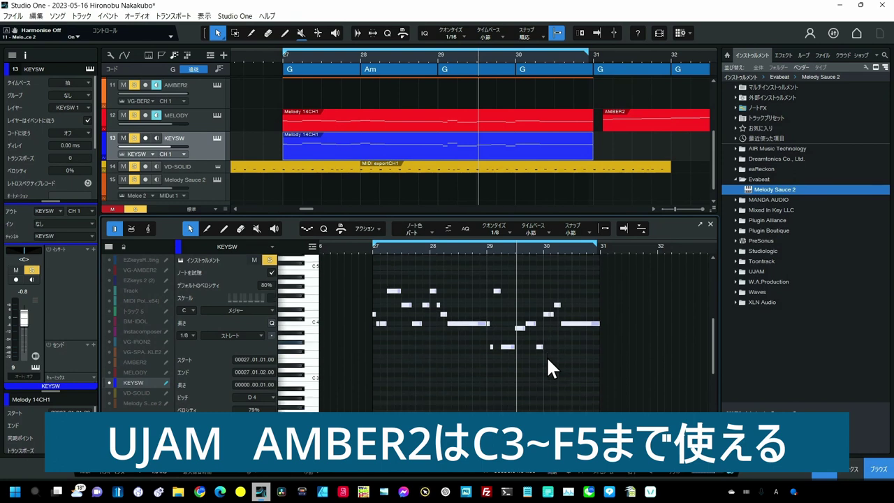
Step: Replace the Melody 14 event on the MELODY track with a copy of the octave-raised event from the KEYSW track at bar 27
scroll(548, 360, down, 1)
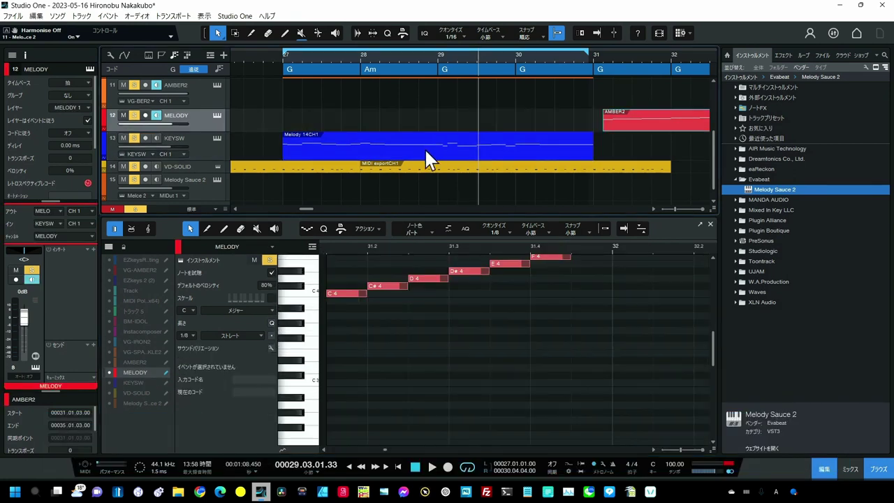
click(425, 151)
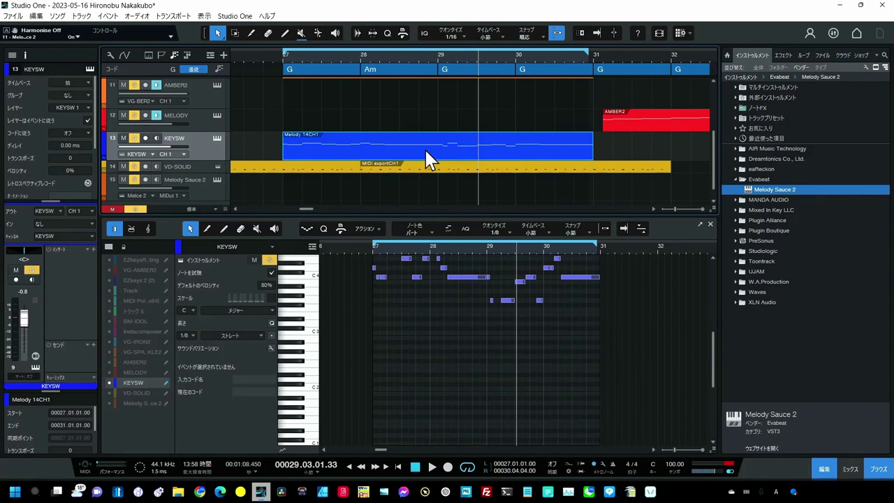
drag(423, 147, 423, 126)
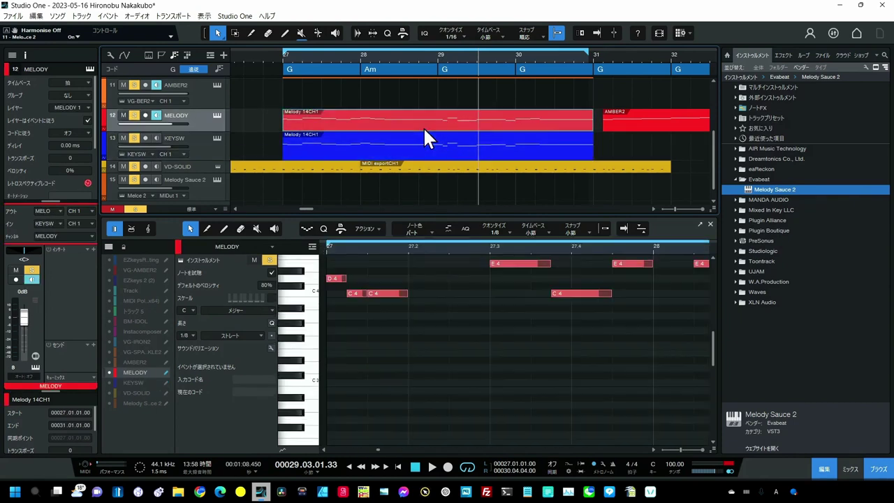
Step: Convert the melody notes in the KEYSW event into key-switch notes and raise the Half MUTE notes two semitones to OPEN
click(429, 160)
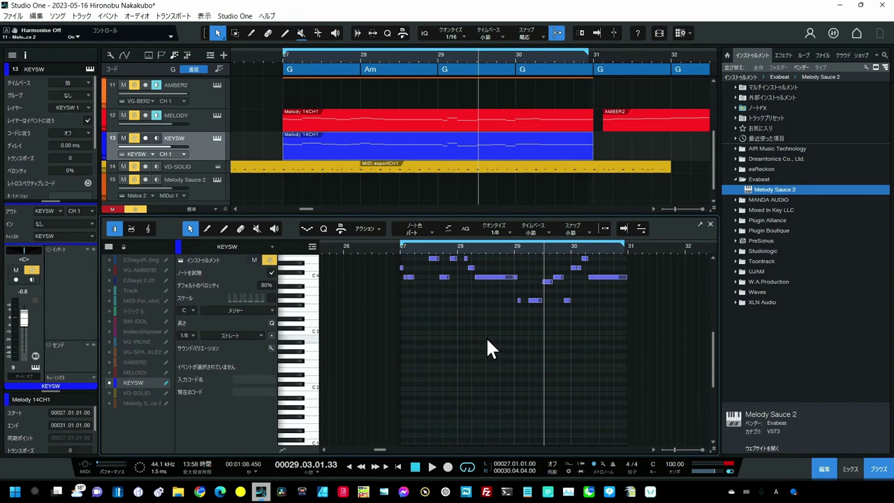
key(ctrl+a)
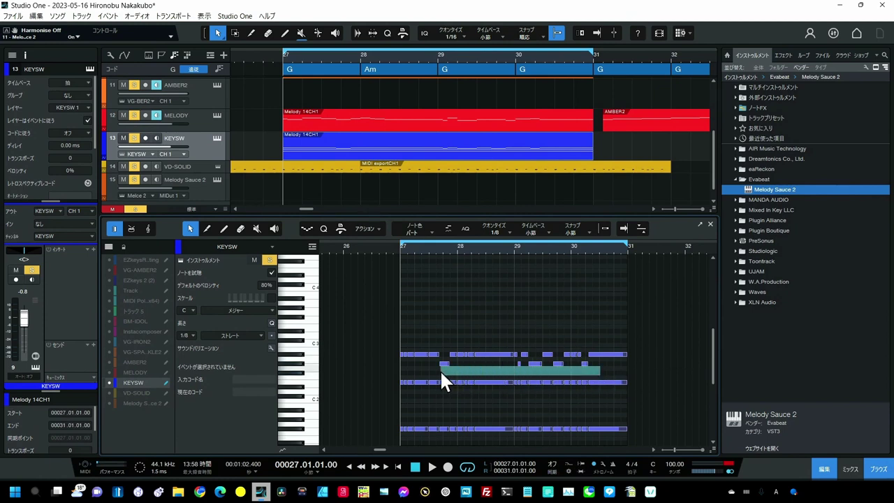
drag(440, 369, 435, 363)
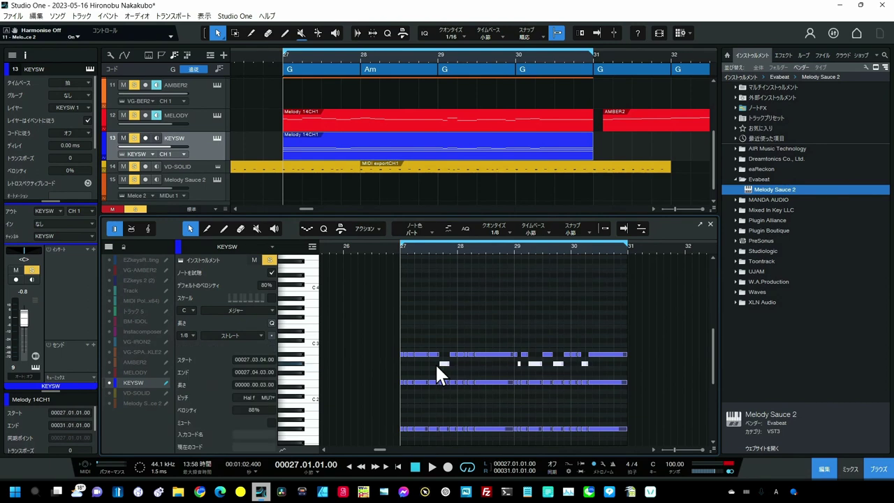
key(Up)
key(Up)
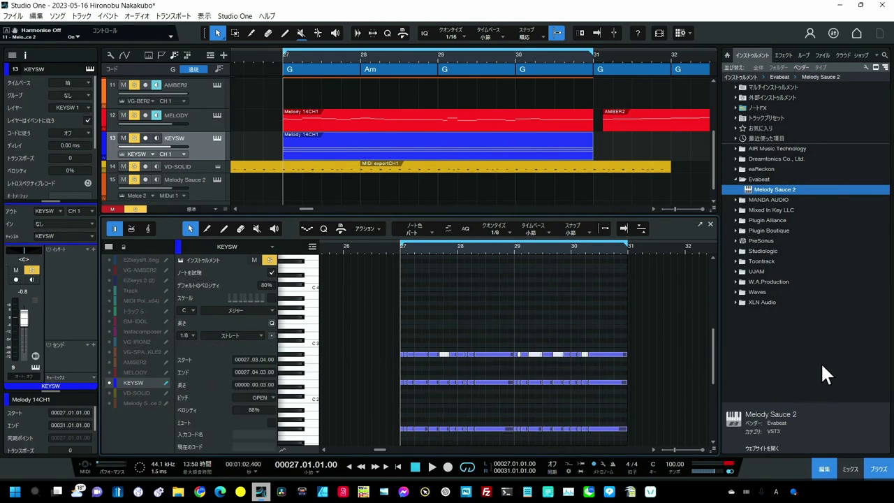
Step: Raise the middle row of key-switch notes in the KEYSW event by five semitones to 1弦 (string 1)
click(639, 379)
drag(638, 377, 377, 398)
key(Up)
key(Up)
key(Up)
key(Up)
key(Up)
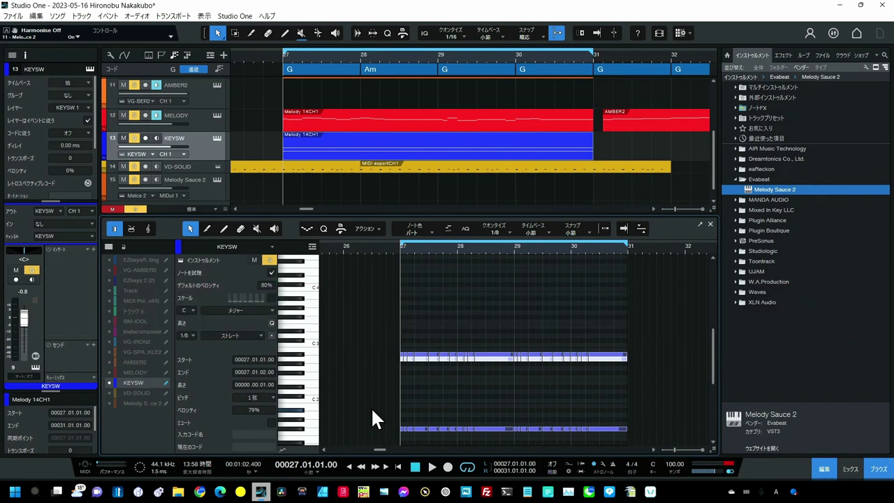
Step: Mute the Melody Sauce 2 track and play the loop from 26.04.04.00, just before bar 27
click(278, 60)
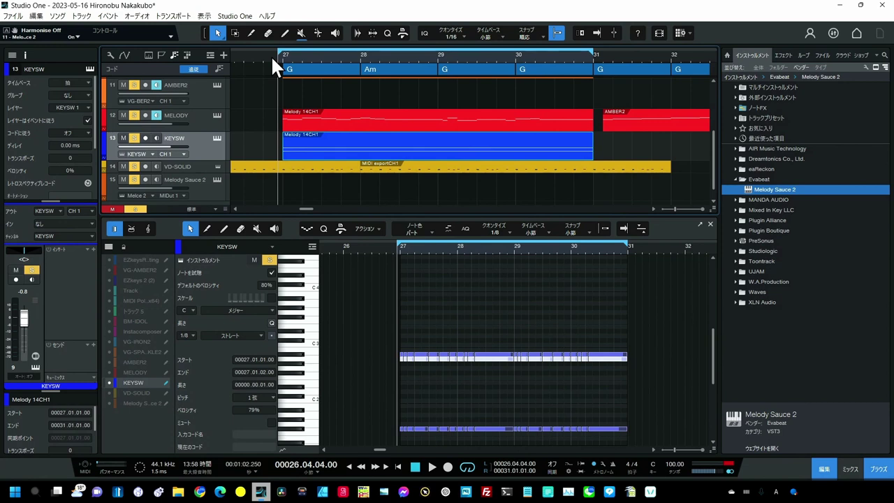
click(123, 179)
key(space)
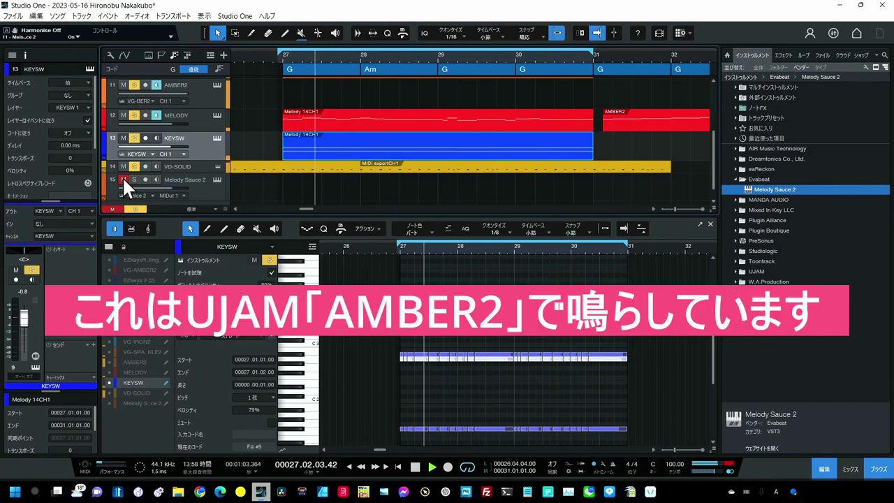